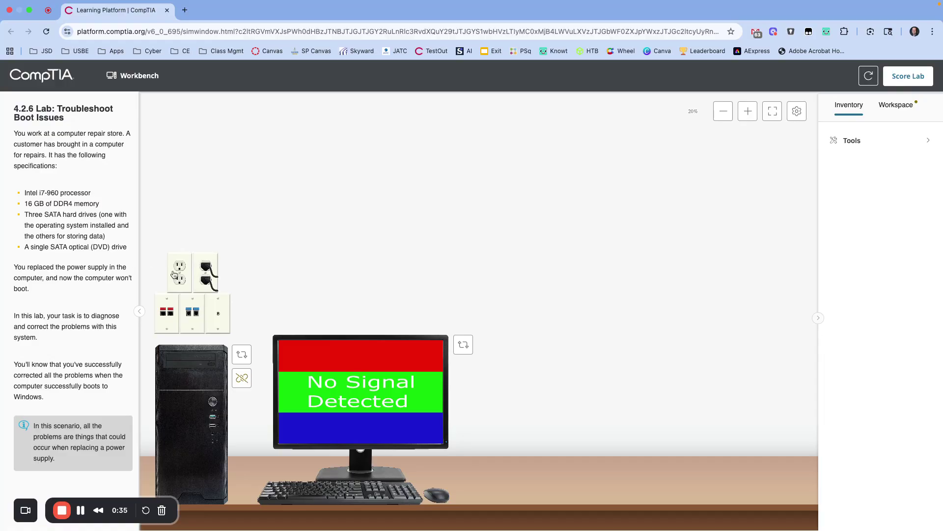
- Zoom in, turn the tower to its back, check the AC cable and flip the PSU switch
{"action": "left_click", "coordinate": [748, 112]}
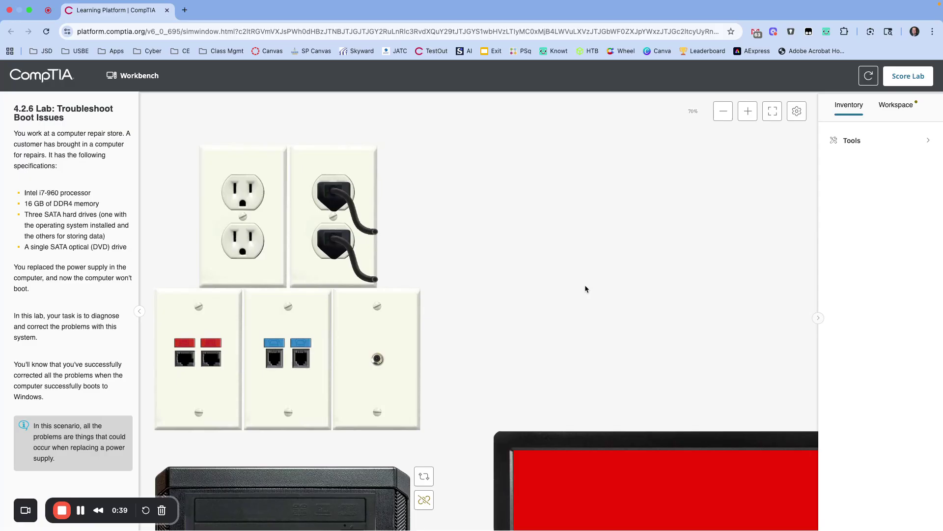
{"action": "scroll", "coordinate": [584, 284], "scroll_direction": "down", "scroll_amount": 4}
{"action": "scroll", "coordinate": [584, 288], "scroll_direction": "down", "scroll_amount": 2}
{"action": "left_click", "coordinate": [424, 238]}
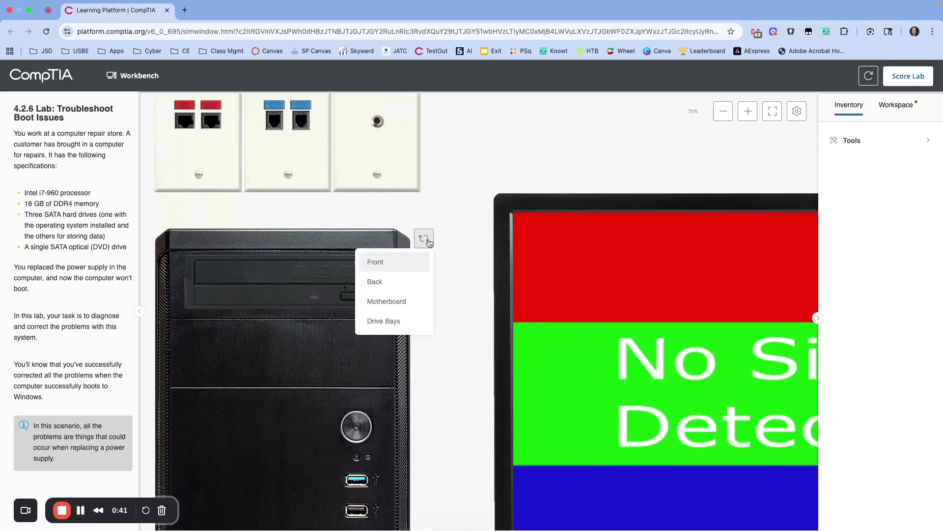
{"action": "left_click", "coordinate": [401, 281]}
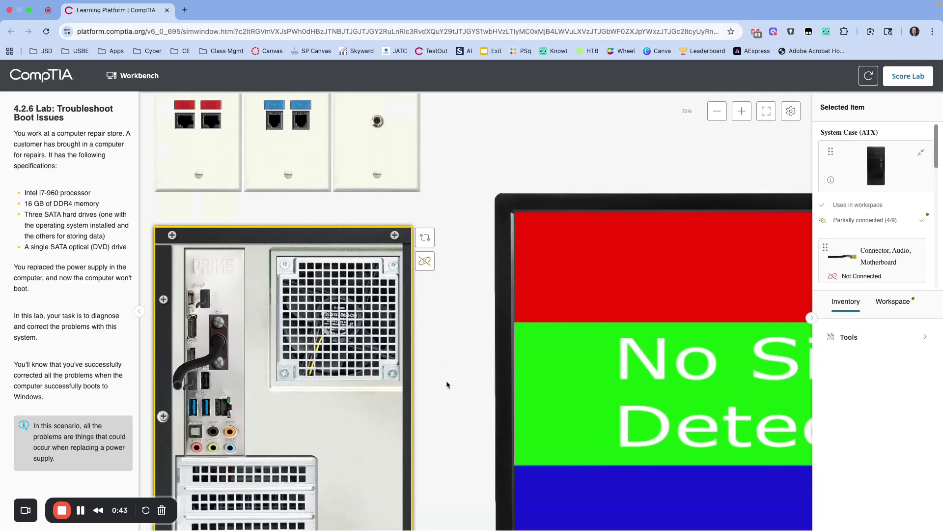
{"action": "scroll", "coordinate": [446, 380], "scroll_direction": "down", "scroll_amount": 15}
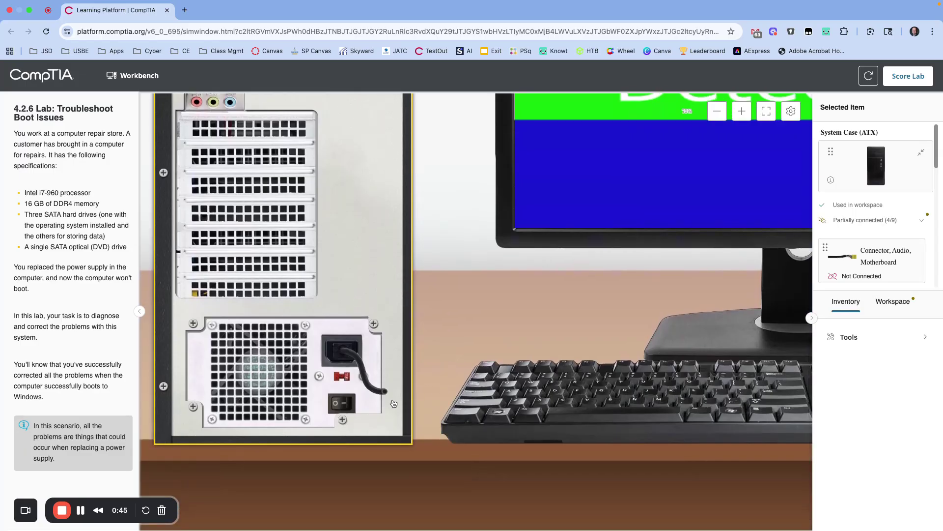
{"action": "left_click", "coordinate": [346, 351]}
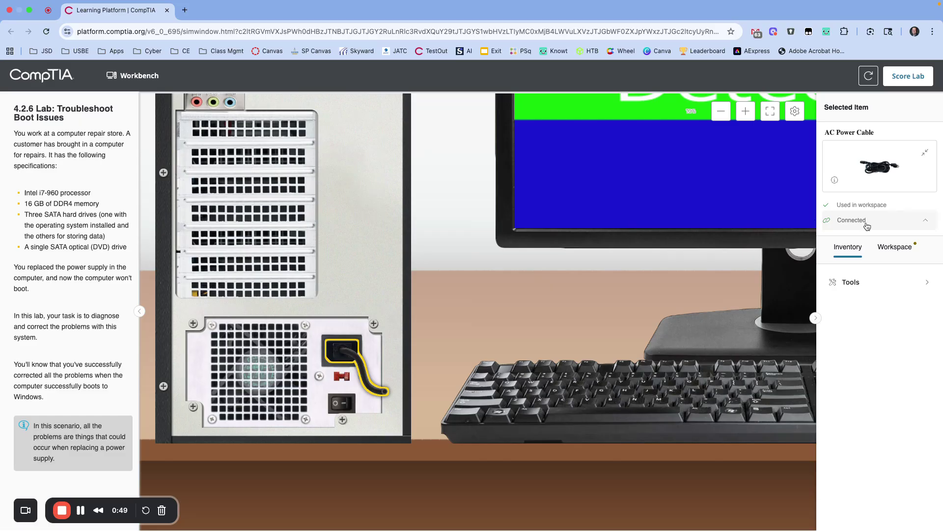
{"action": "left_click", "coordinate": [346, 407]}
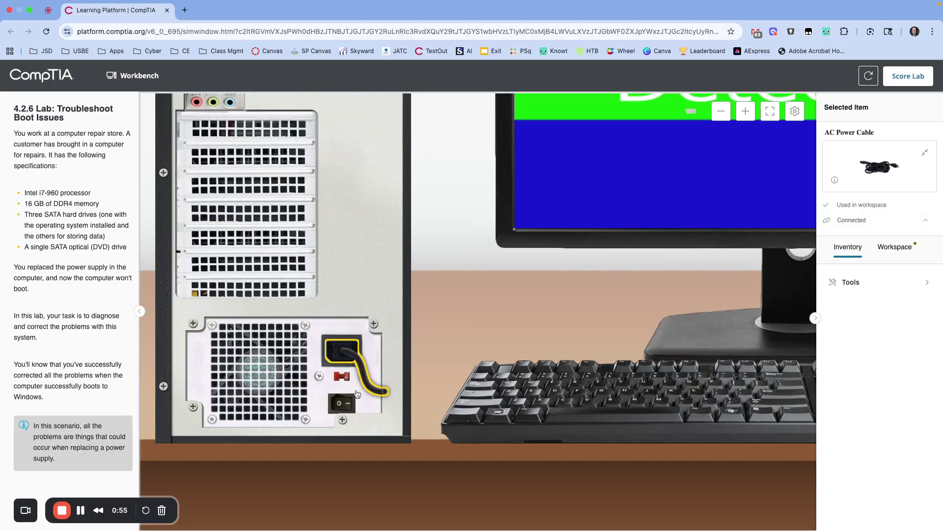
- Turn the tower to its front, try powering on, and dismiss the 'failed to turn on' message
{"action": "scroll", "coordinate": [410, 350], "scroll_direction": "up", "scroll_amount": 3}
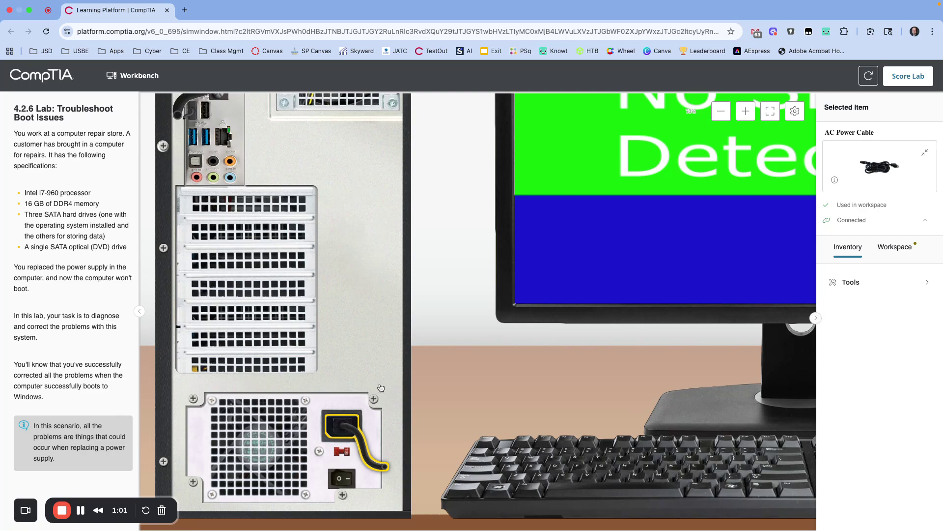
{"action": "scroll", "coordinate": [379, 382], "scroll_direction": "up", "scroll_amount": 8}
{"action": "left_click", "coordinate": [426, 184]}
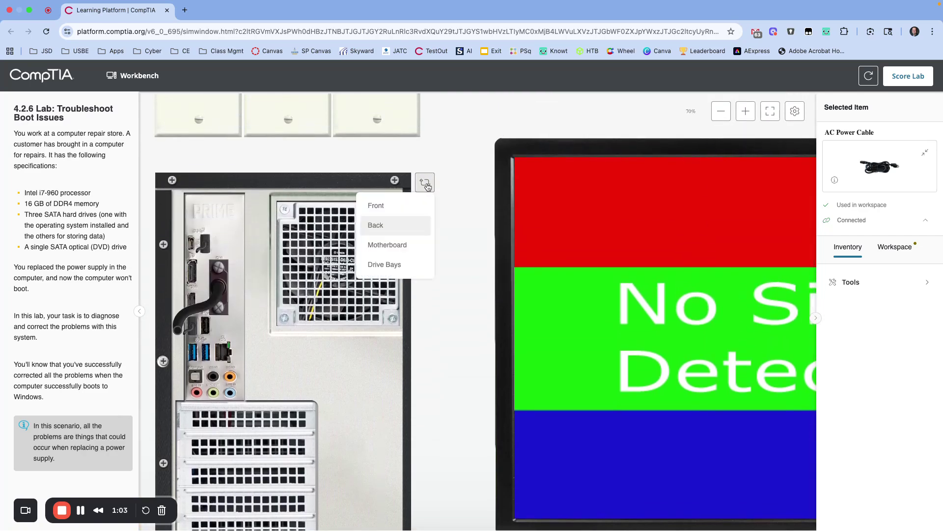
{"action": "left_click", "coordinate": [377, 206]}
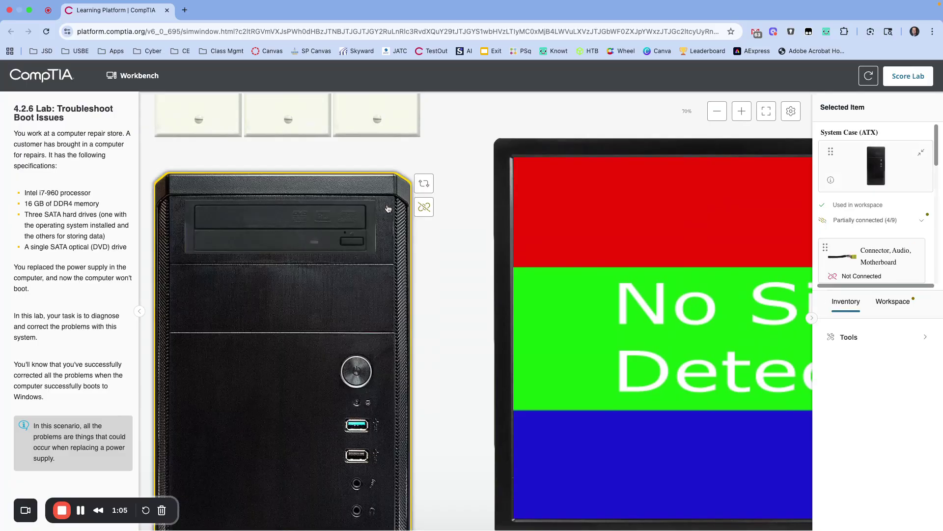
{"action": "left_click", "coordinate": [361, 380]}
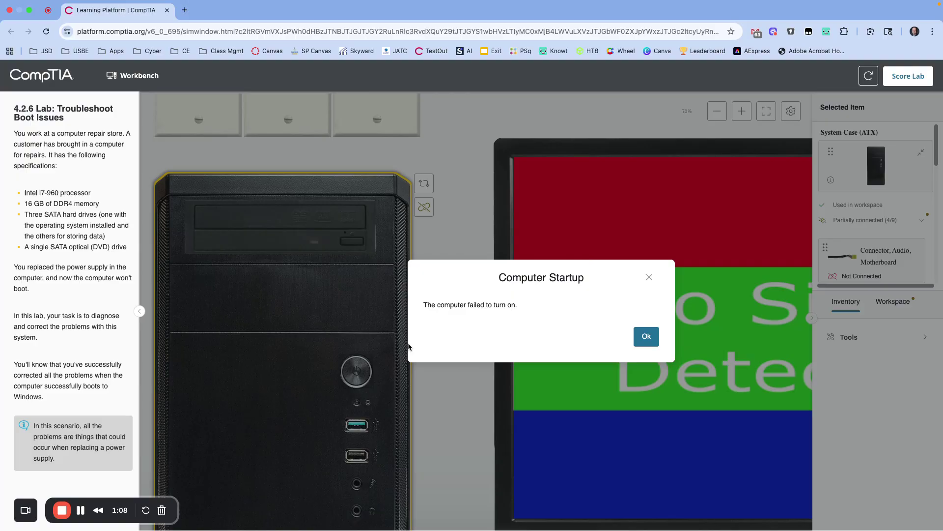
{"action": "left_click", "coordinate": [646, 335]}
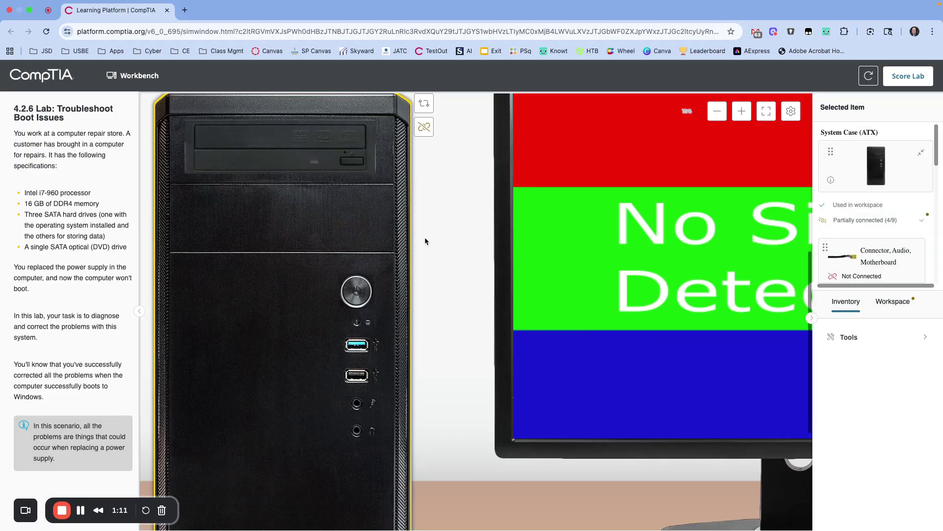
- In Motherboard view, plug the PSU's 8-pin CPU connector into the motherboard's CPU power header
{"action": "left_click", "coordinate": [424, 103]}
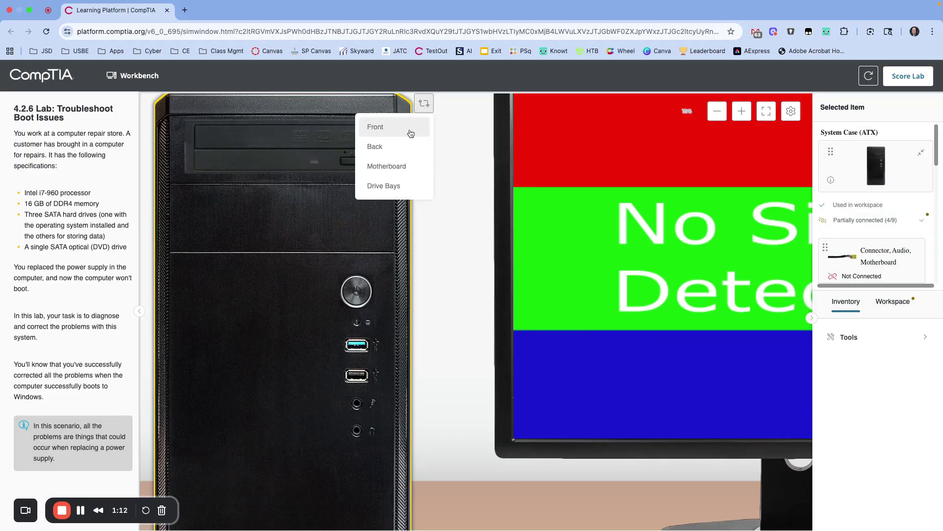
{"action": "left_click", "coordinate": [390, 170]}
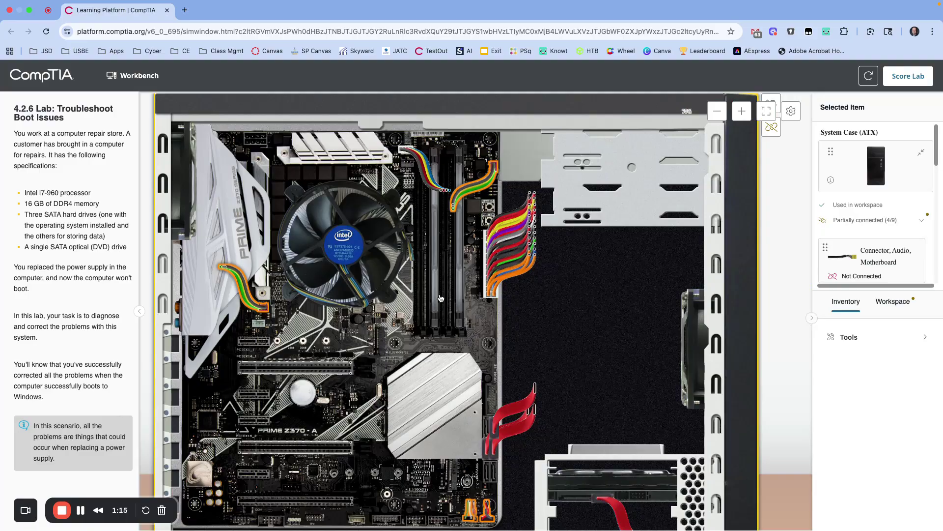
{"action": "scroll", "coordinate": [570, 330], "scroll_direction": "down", "scroll_amount": 3}
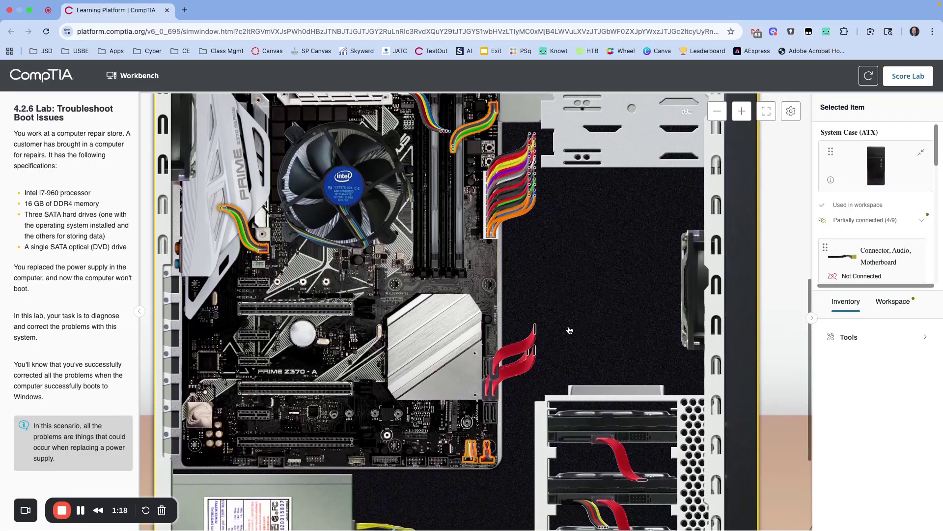
{"action": "left_click", "coordinate": [531, 347]}
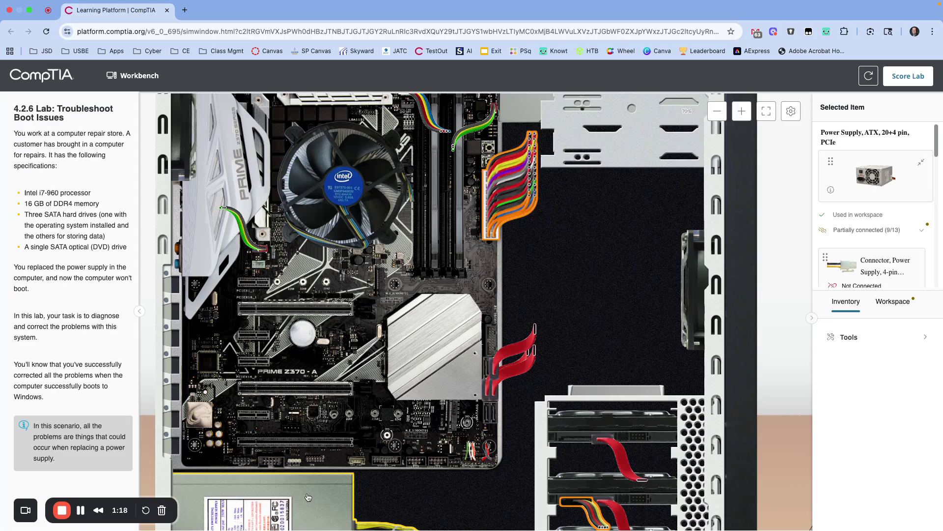
{"action": "scroll", "coordinate": [560, 323], "scroll_direction": "up", "scroll_amount": 2}
{"action": "scroll", "coordinate": [560, 323], "scroll_direction": "up", "scroll_amount": 2}
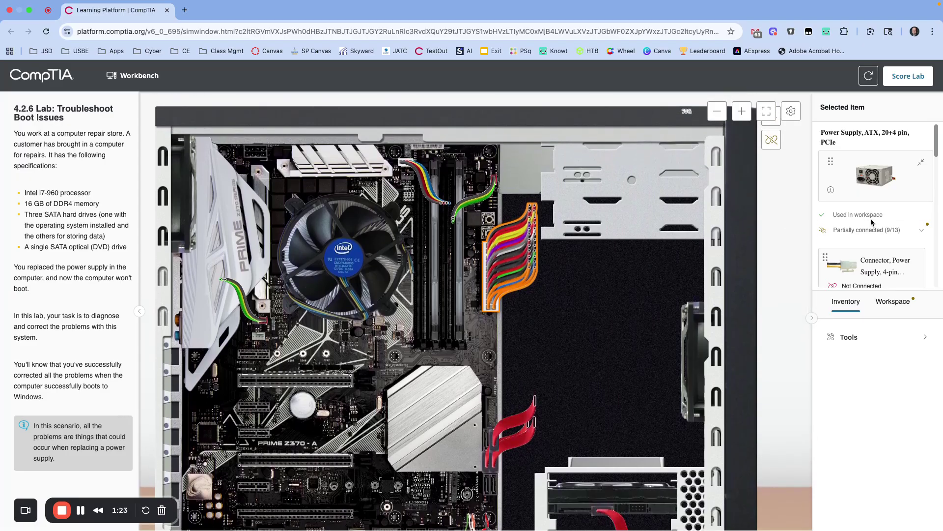
{"action": "scroll", "coordinate": [872, 222], "scroll_direction": "down", "scroll_amount": 3}
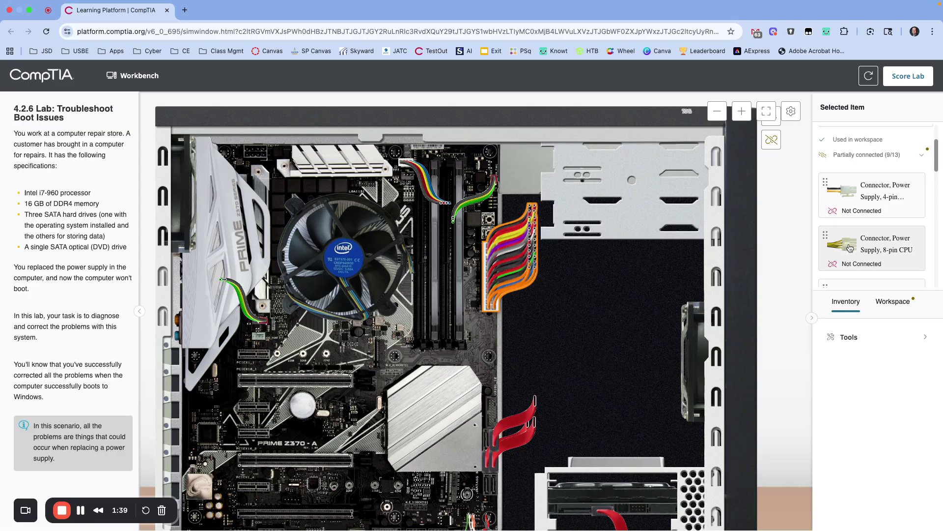
{"action": "left_click_drag", "start_coordinate": [850, 247], "coordinate": [250, 159]}
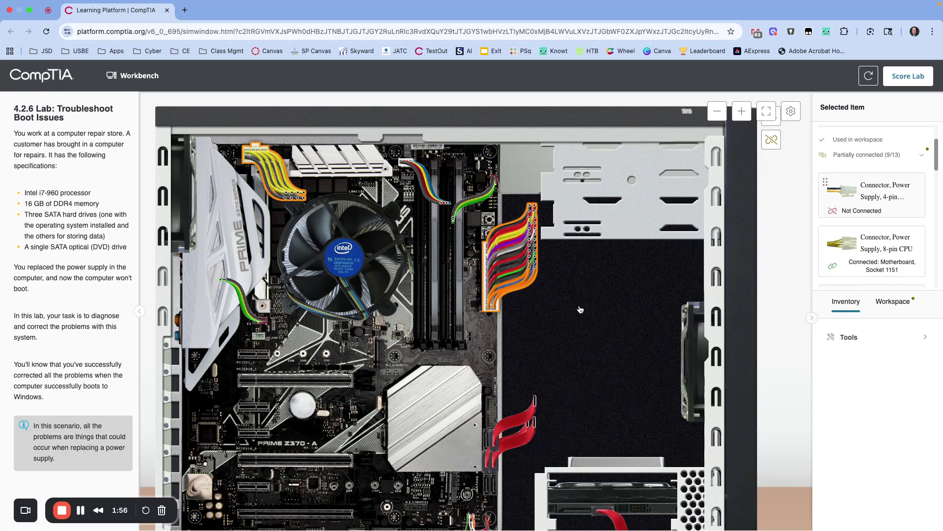
- Scroll through the case interior and drag a connector from the side panel into the case
{"action": "scroll", "coordinate": [545, 323], "scroll_direction": "down", "scroll_amount": 5}
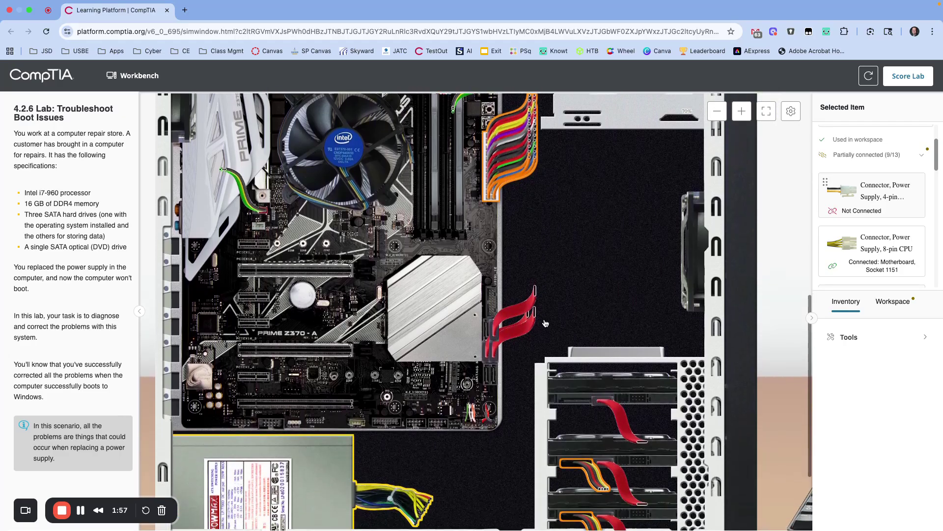
{"action": "scroll", "coordinate": [500, 185], "scroll_direction": "up", "scroll_amount": 5}
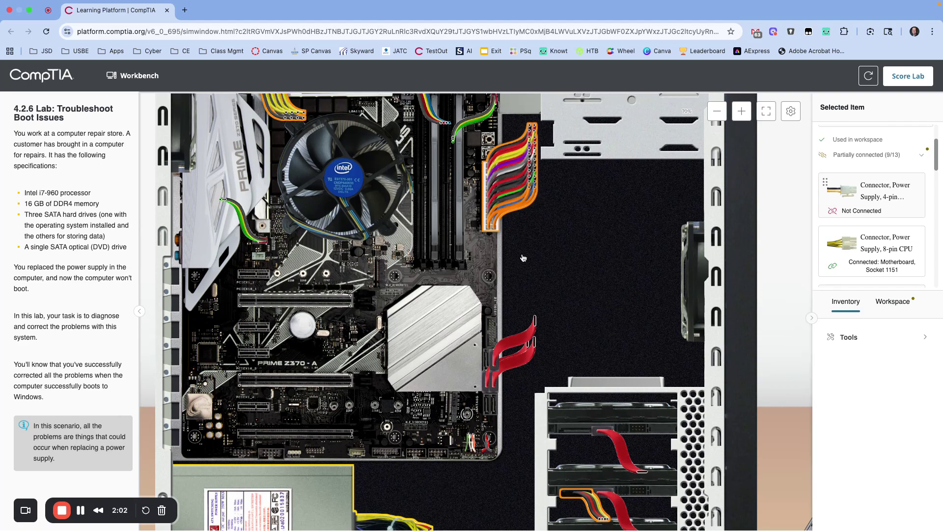
{"action": "scroll", "coordinate": [524, 269], "scroll_direction": "down", "scroll_amount": 2}
{"action": "scroll", "coordinate": [524, 268], "scroll_direction": "up", "scroll_amount": 2}
{"action": "scroll", "coordinate": [524, 269], "scroll_direction": "down", "scroll_amount": 4}
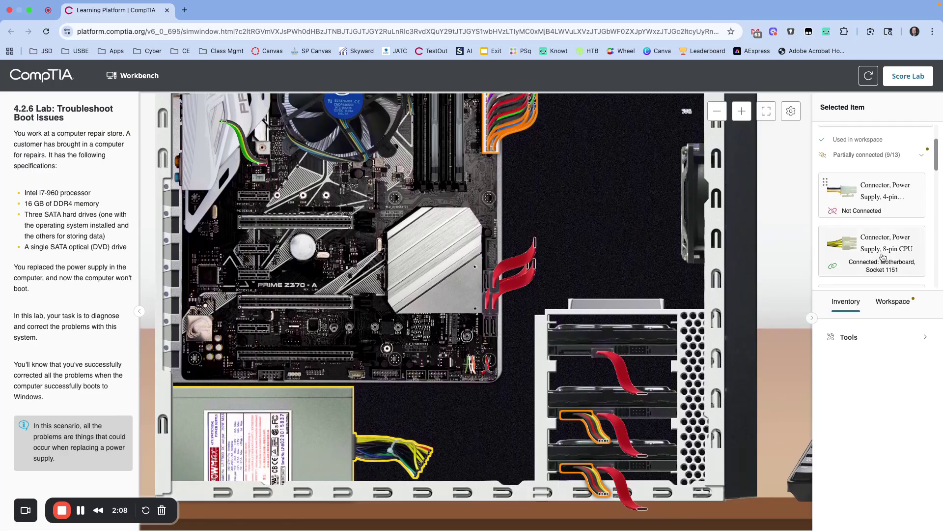
{"action": "scroll", "coordinate": [896, 244], "scroll_direction": "down", "scroll_amount": 3}
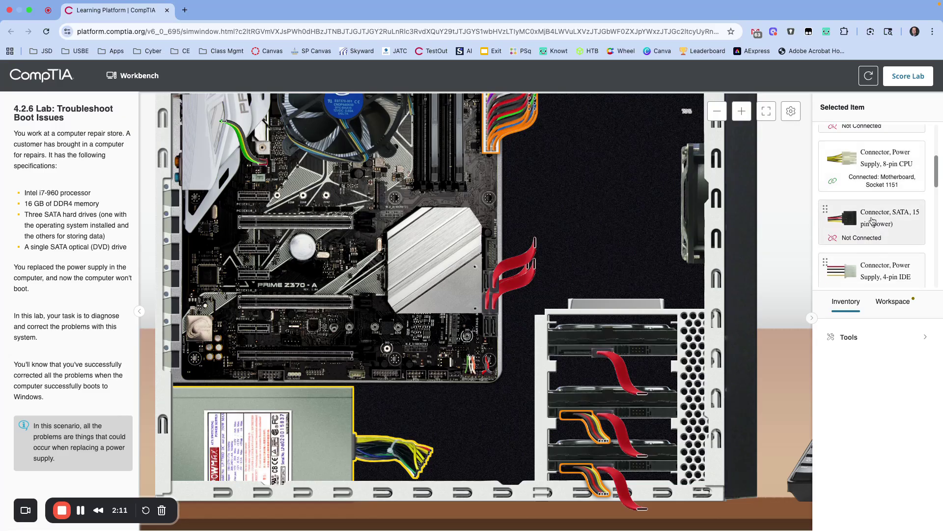
{"action": "left_click_drag", "start_coordinate": [894, 246], "coordinate": [581, 357]}
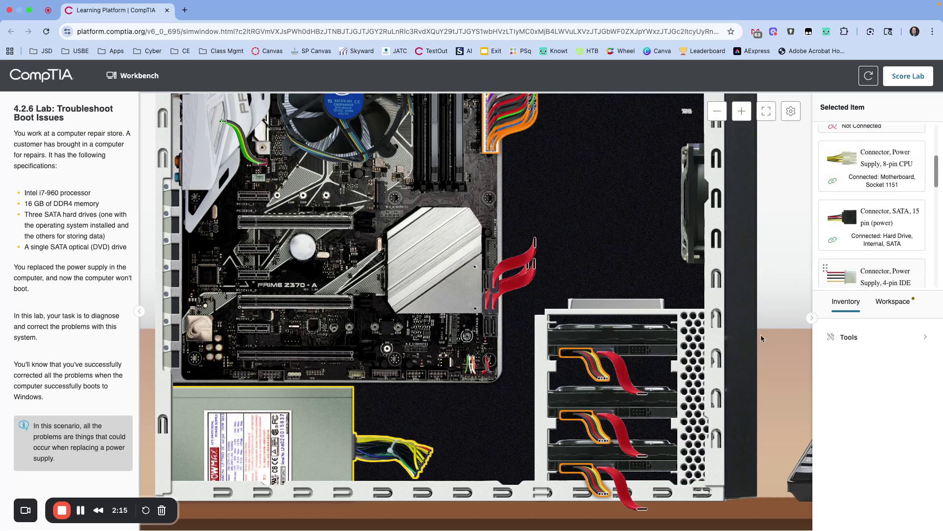
{"action": "scroll", "coordinate": [762, 338], "scroll_direction": "up", "scroll_amount": 5}
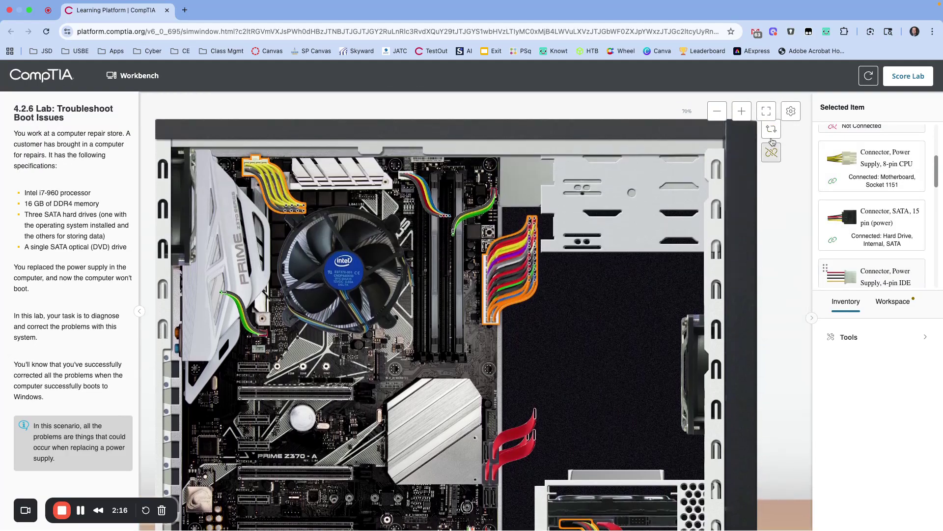
- In Drive Bays view, inspect the DVD drive's power and SATA cables, then return to Front view
{"action": "left_click", "coordinate": [772, 130]}
{"action": "left_click", "coordinate": [743, 212]}
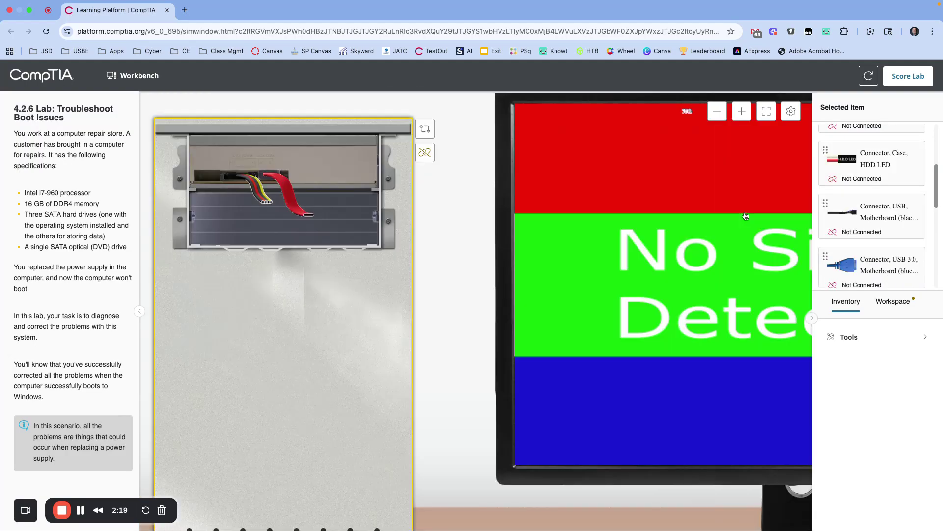
{"action": "left_click", "coordinate": [260, 199]}
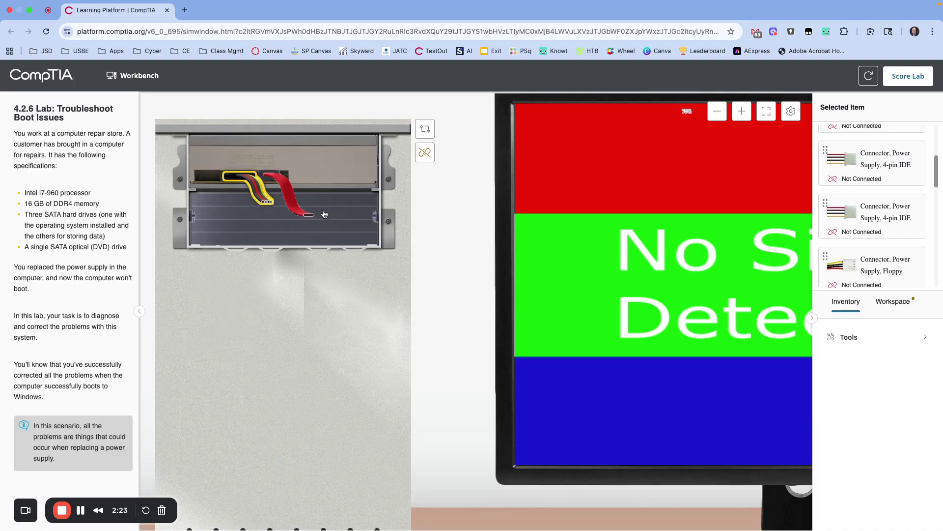
{"action": "left_click", "coordinate": [288, 190]}
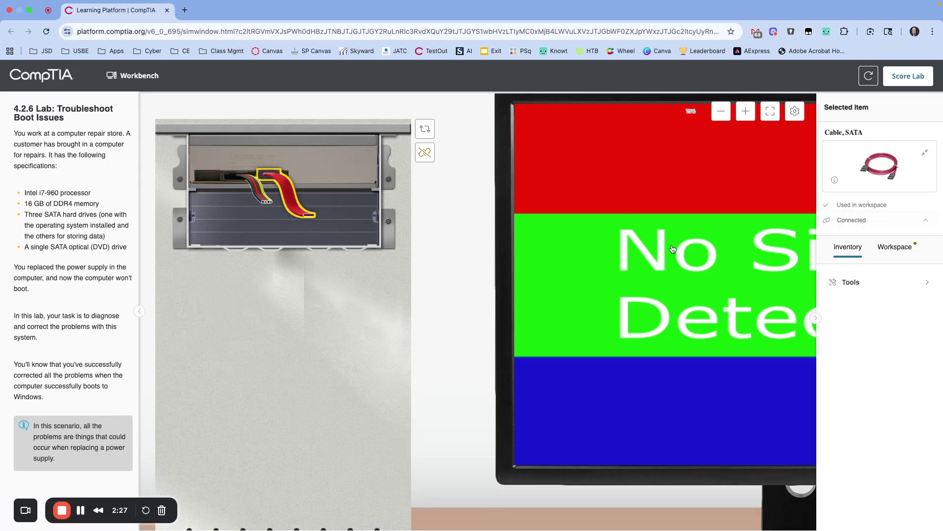
{"action": "left_click", "coordinate": [421, 131]}
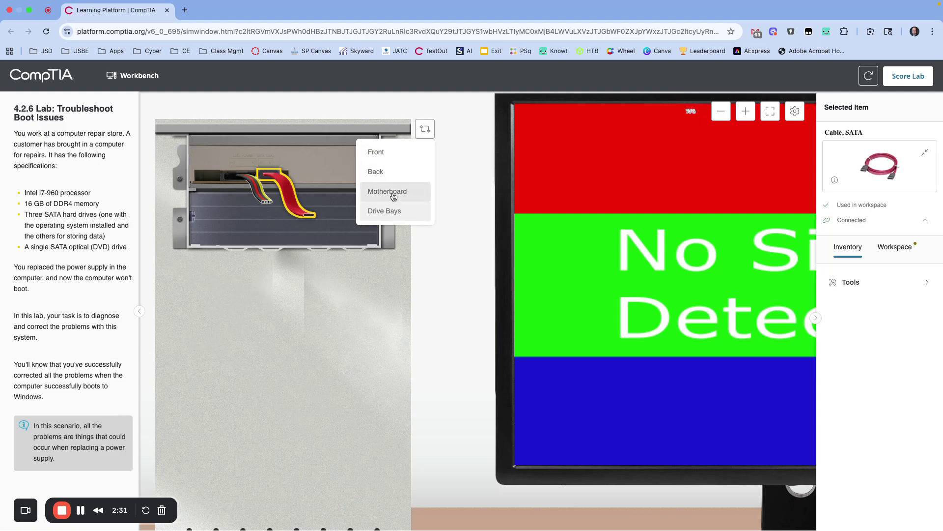
{"action": "left_click", "coordinate": [376, 152]}
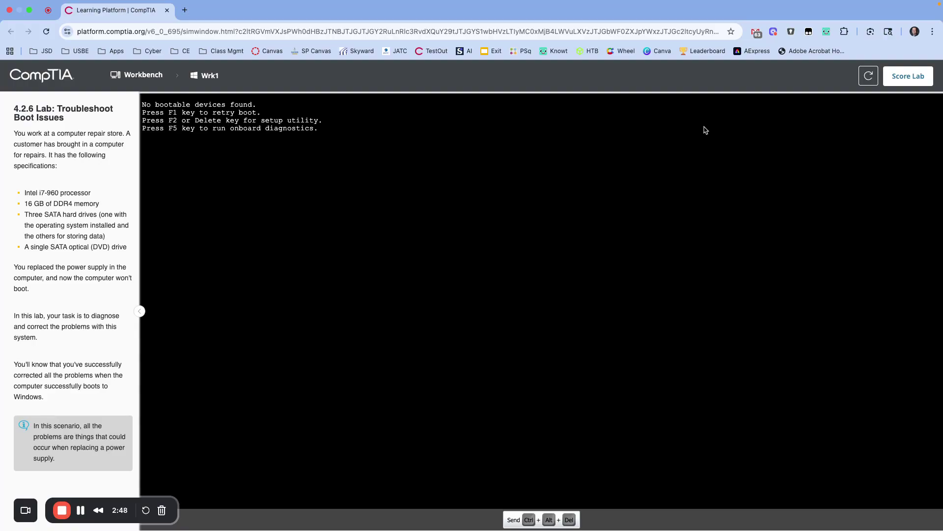
- Leave the boot screen for the workbench and zoom into the case's Motherboard view
{"action": "left_click", "coordinate": [150, 75]}
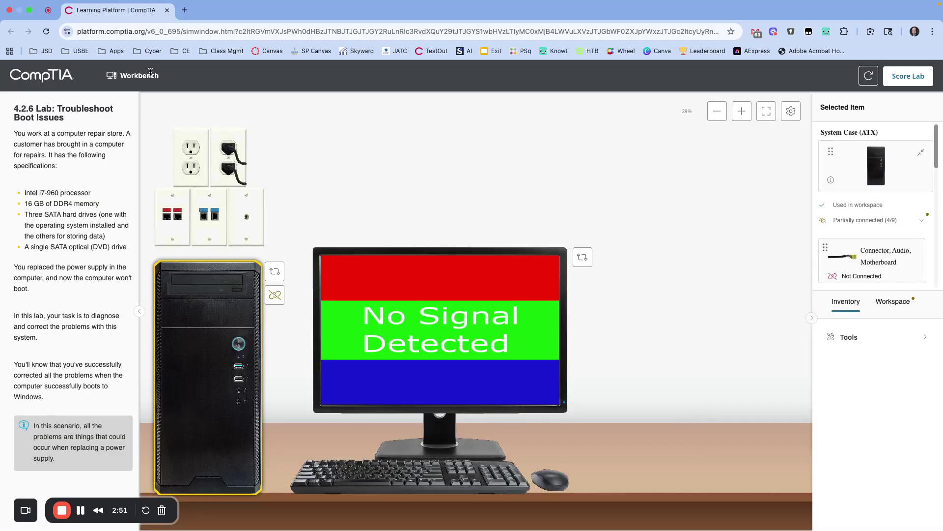
{"action": "left_click", "coordinate": [281, 275]}
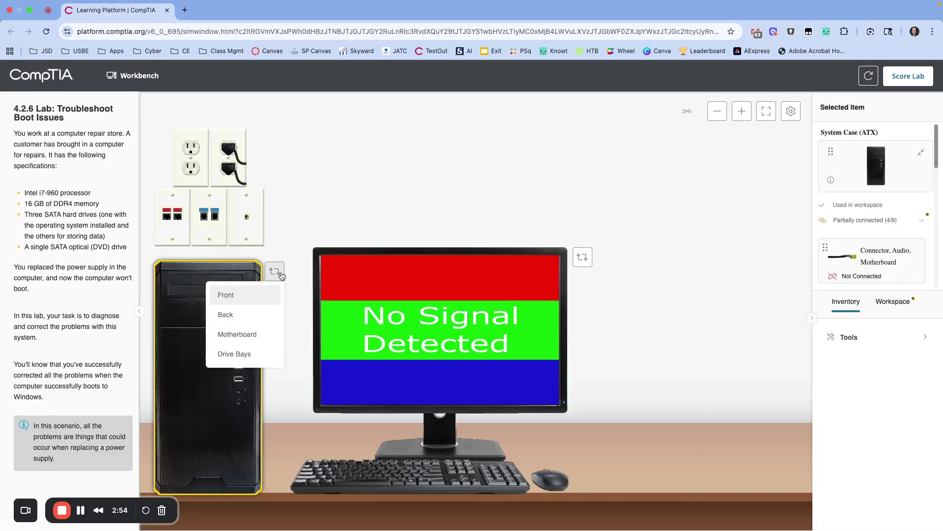
{"action": "left_click", "coordinate": [256, 338]}
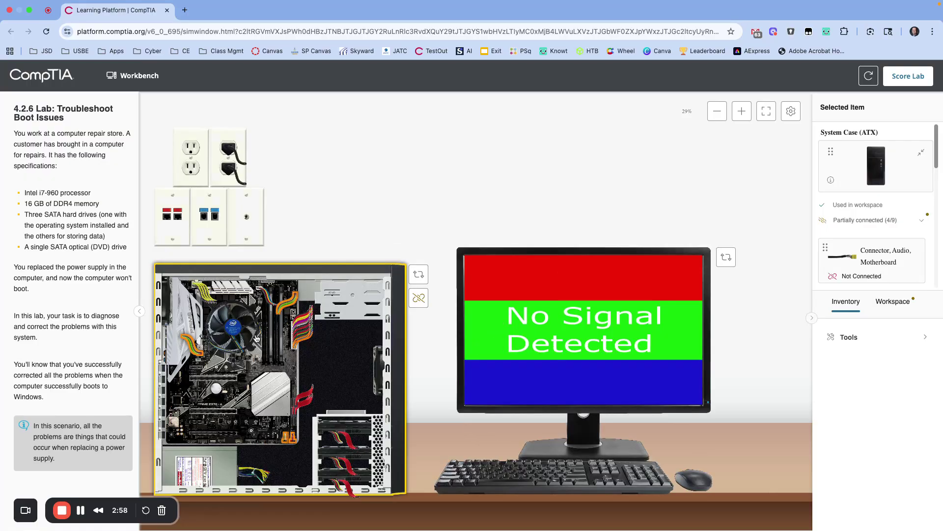
{"action": "left_click", "coordinate": [742, 113]}
{"action": "left_click", "coordinate": [742, 113]}
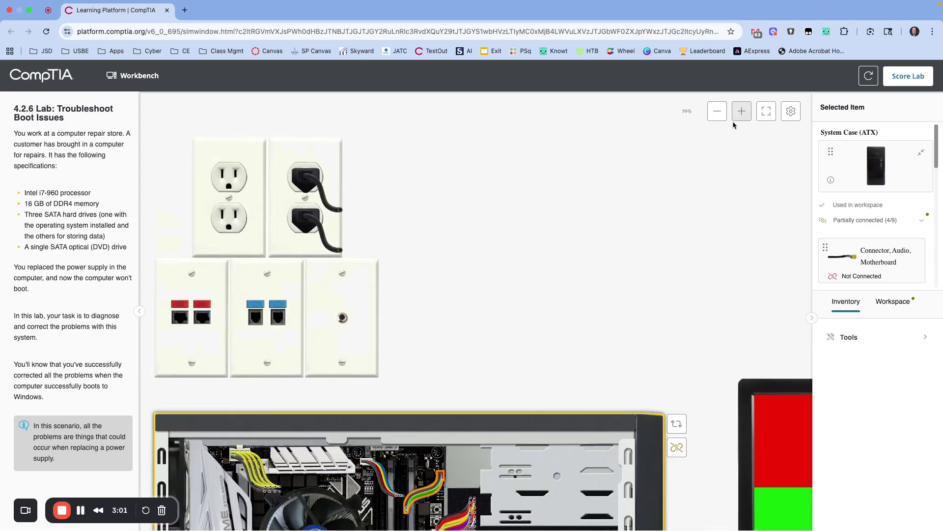
{"action": "left_click", "coordinate": [739, 114]}
- Connect the top hard drive's SATA data cable to the drive and the motherboard
{"action": "scroll", "coordinate": [547, 321], "scroll_direction": "down", "scroll_amount": 5}
{"action": "scroll", "coordinate": [549, 326], "scroll_direction": "down", "scroll_amount": 1}
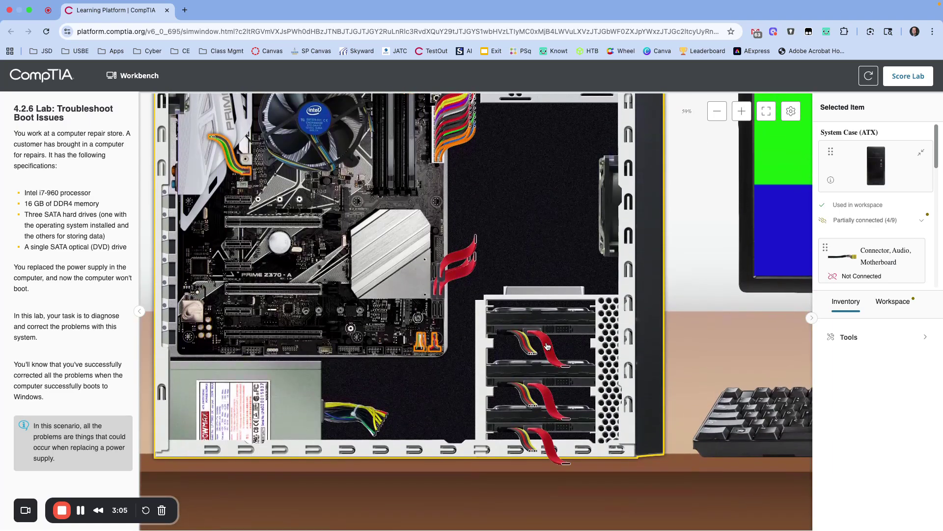
{"action": "scroll", "coordinate": [528, 218], "scroll_direction": "up", "scroll_amount": 3}
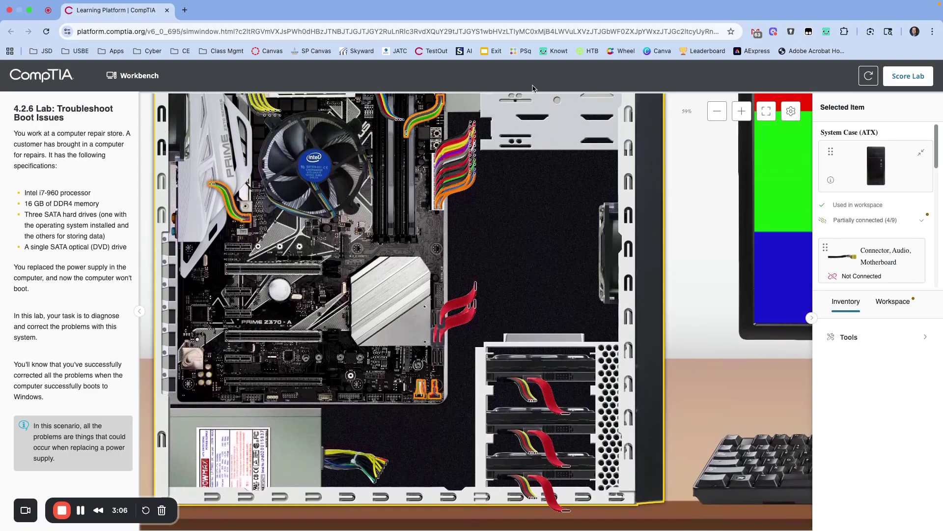
{"action": "scroll", "coordinate": [549, 330], "scroll_direction": "down", "scroll_amount": 3}
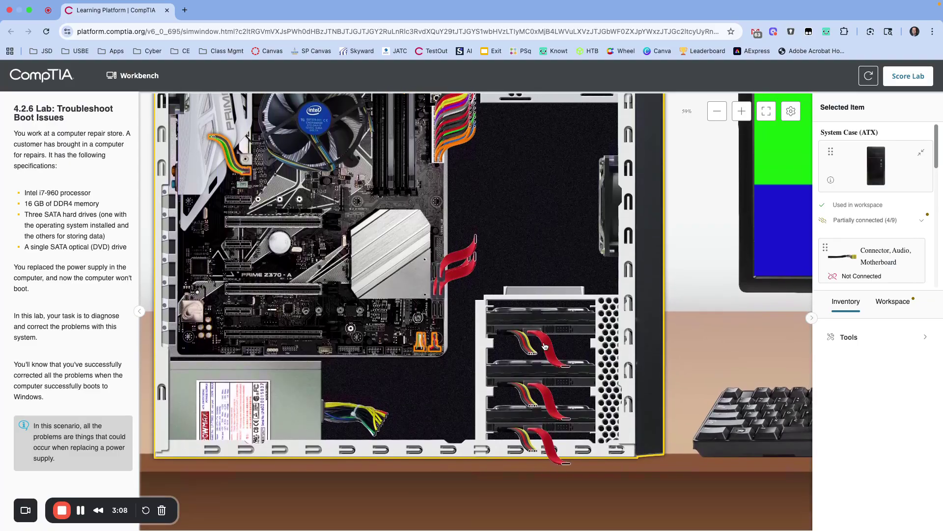
{"action": "left_click", "coordinate": [545, 346]}
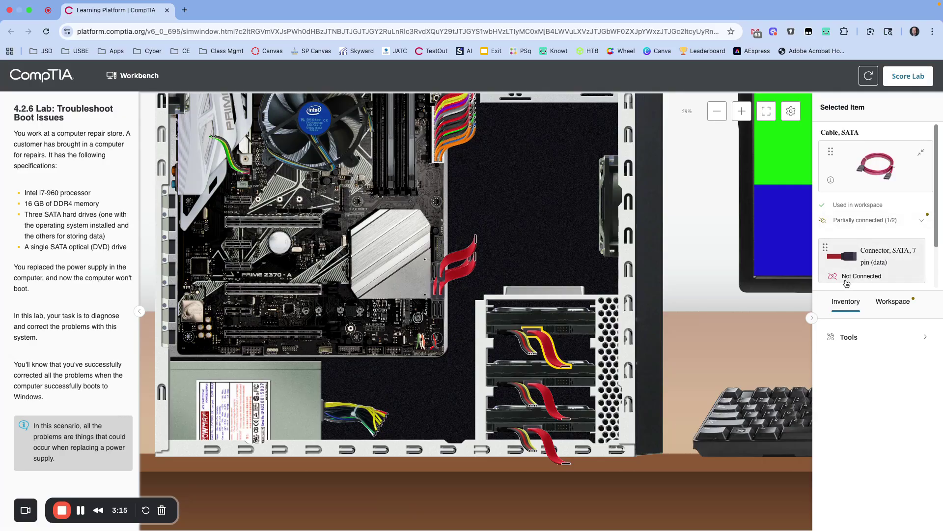
{"action": "left_click_drag", "start_coordinate": [860, 259], "coordinate": [412, 279]}
{"action": "left_click_drag", "start_coordinate": [418, 278], "coordinate": [421, 276]}
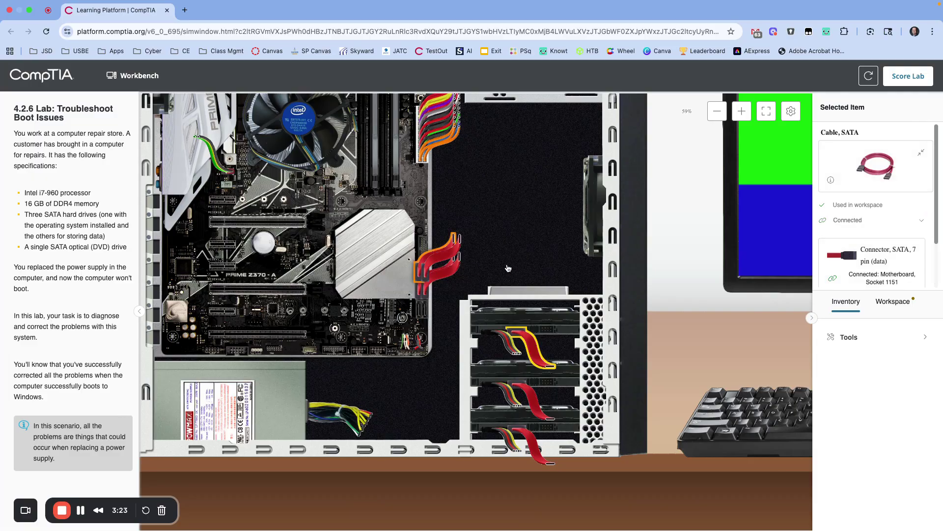
- Check the SATA cables of the second and third drives
{"action": "left_click", "coordinate": [531, 405]}
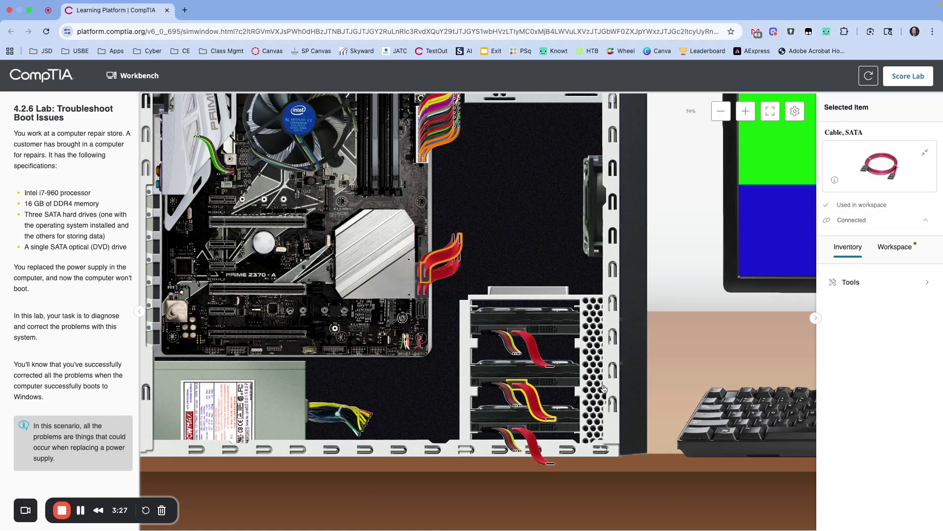
{"action": "left_click", "coordinate": [530, 444]}
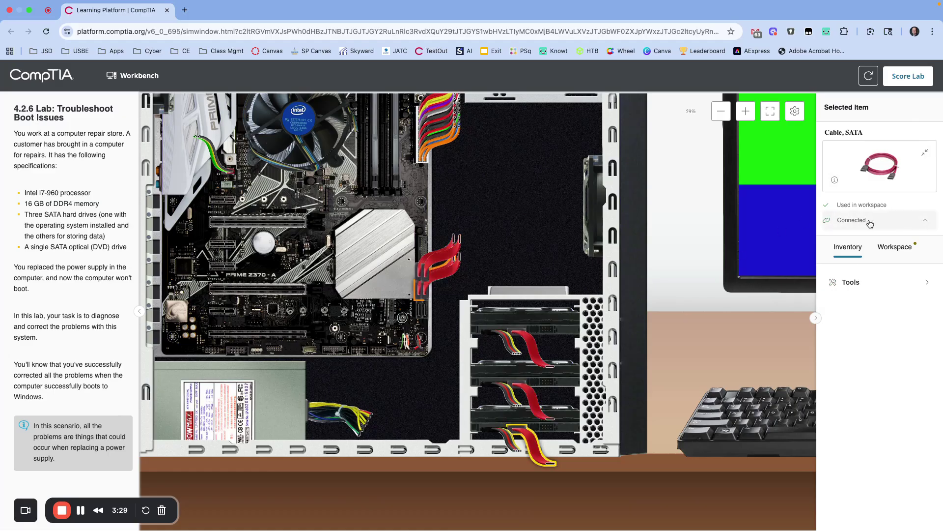
{"action": "scroll", "coordinate": [490, 216], "scroll_direction": "up", "scroll_amount": 3}
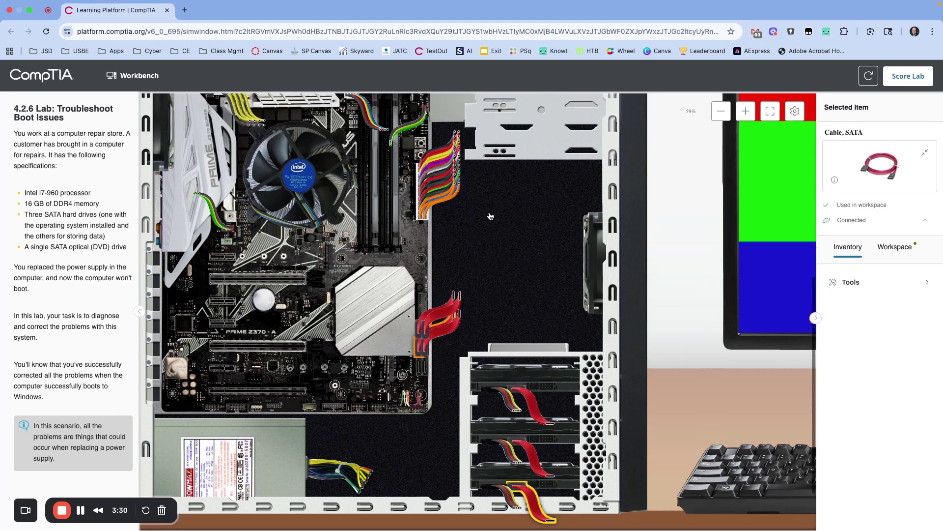
{"action": "left_click", "coordinate": [659, 141]}
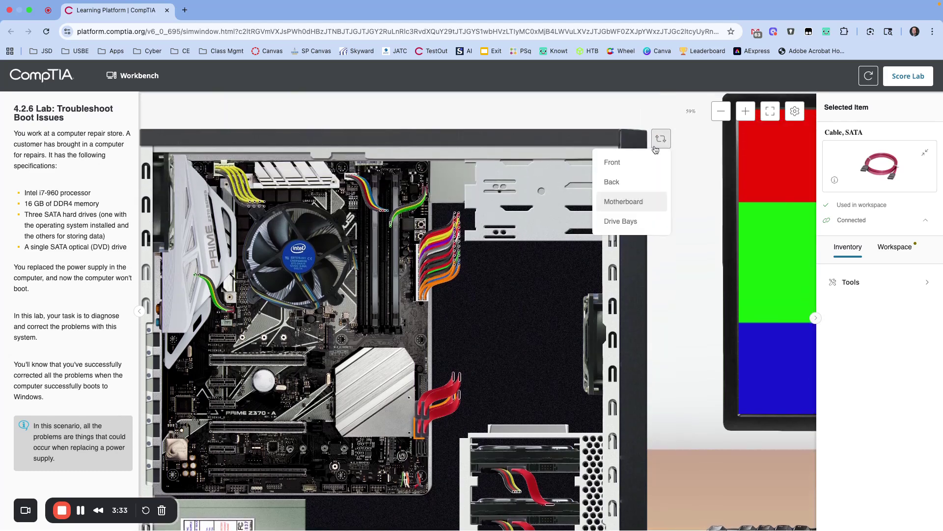
- Switch to Front view, let Wrk1 boot to Windows, and score the lab
{"action": "left_click", "coordinate": [628, 161]}
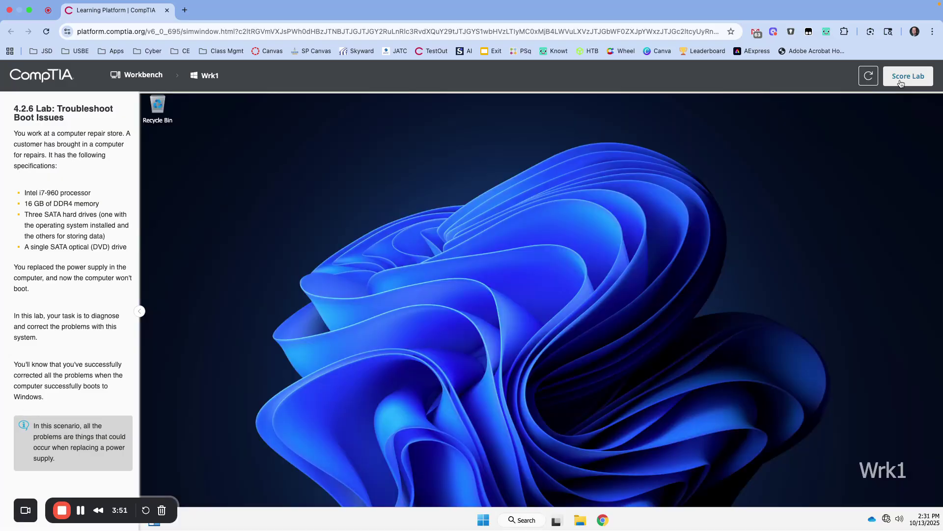
{"action": "left_click", "coordinate": [902, 79]}
{"action": "left_click", "coordinate": [560, 334]}
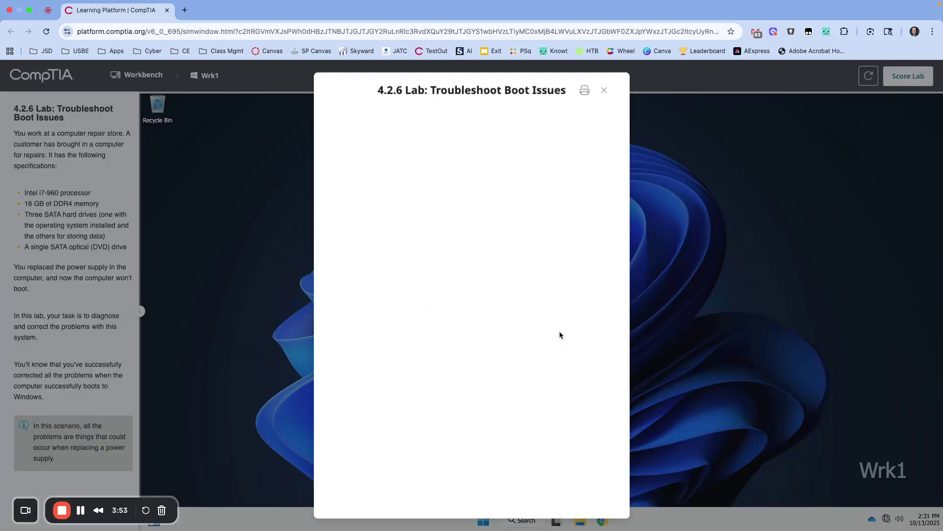